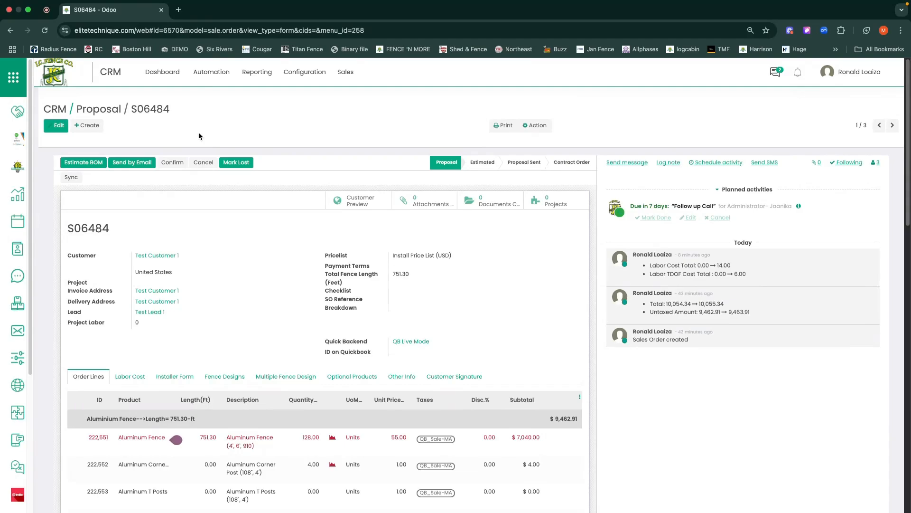
Start editing the proposal and add 1.5X5.5X10 PVC Rail as an optional product.
double_click(146, 109)
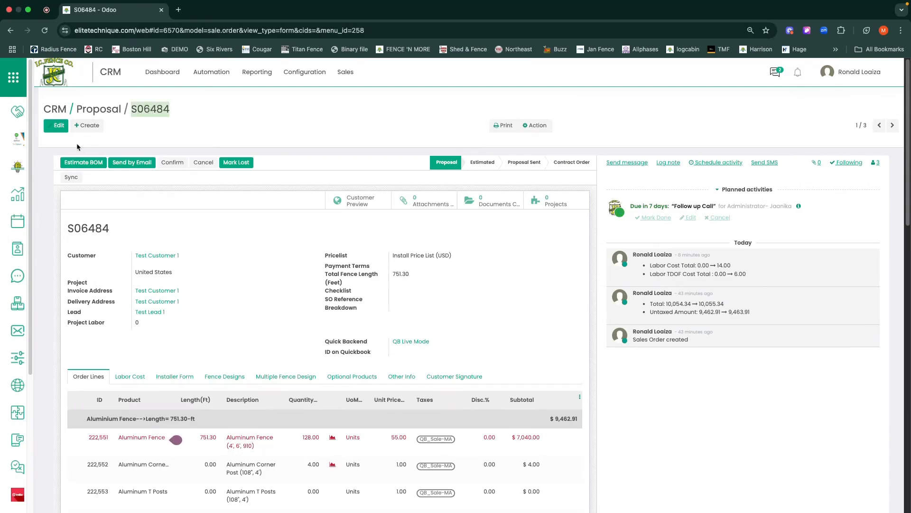
left_click(58, 126)
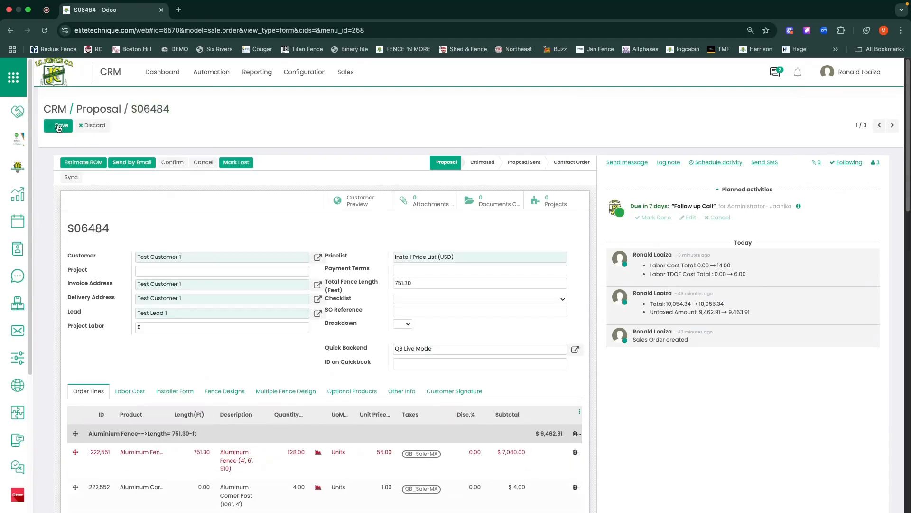
left_click(347, 395)
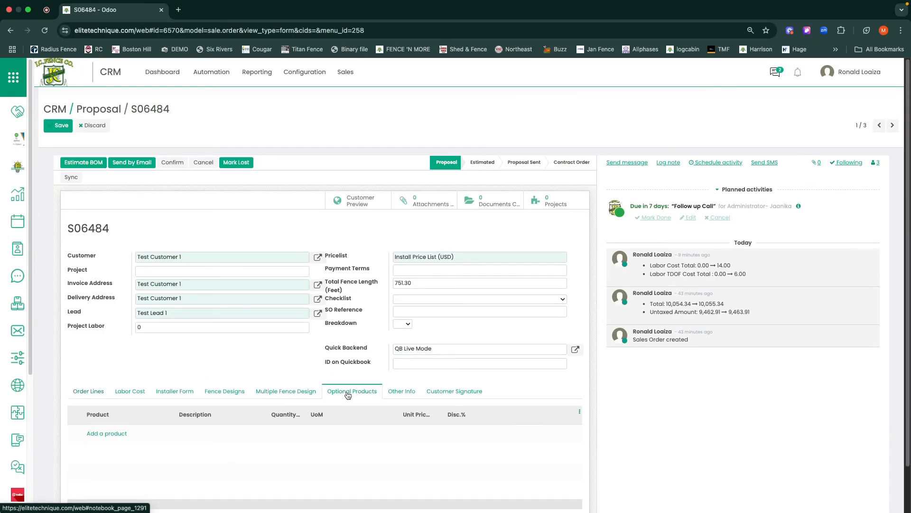
left_click(114, 435)
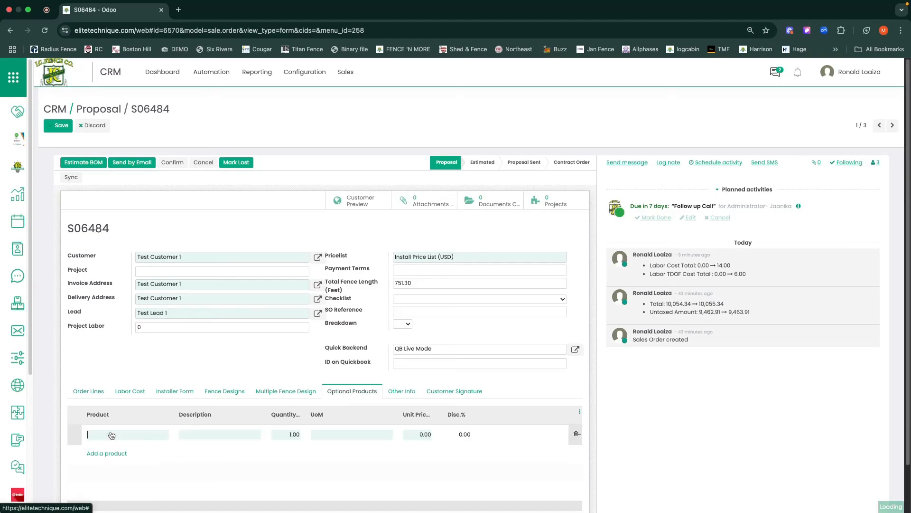
left_click(120, 437)
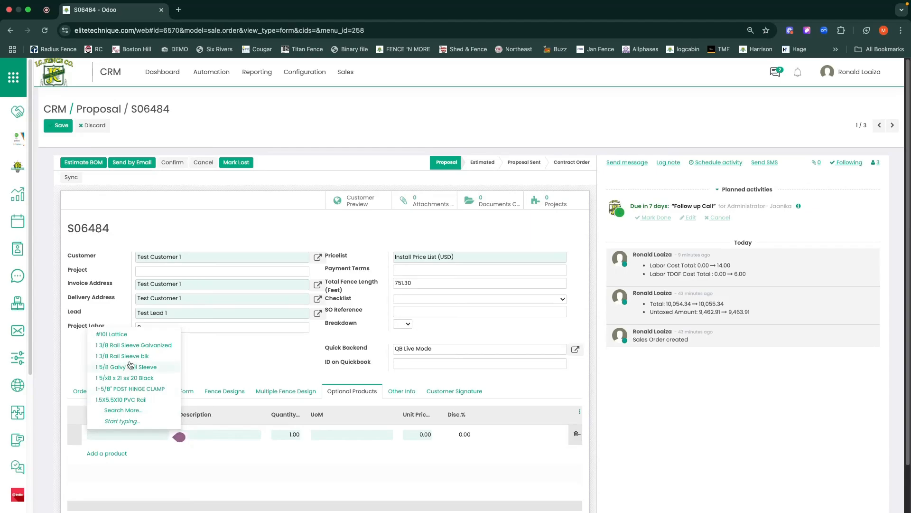
left_click(123, 401)
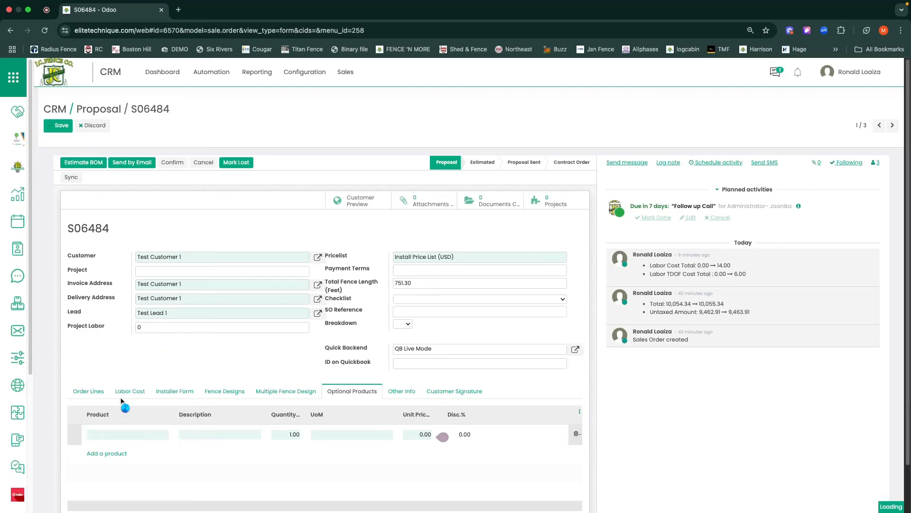
Add 1-5/8" POST HINGE CLAMP as a second optional product and save the proposal.
left_click(112, 454)
left_click(116, 455)
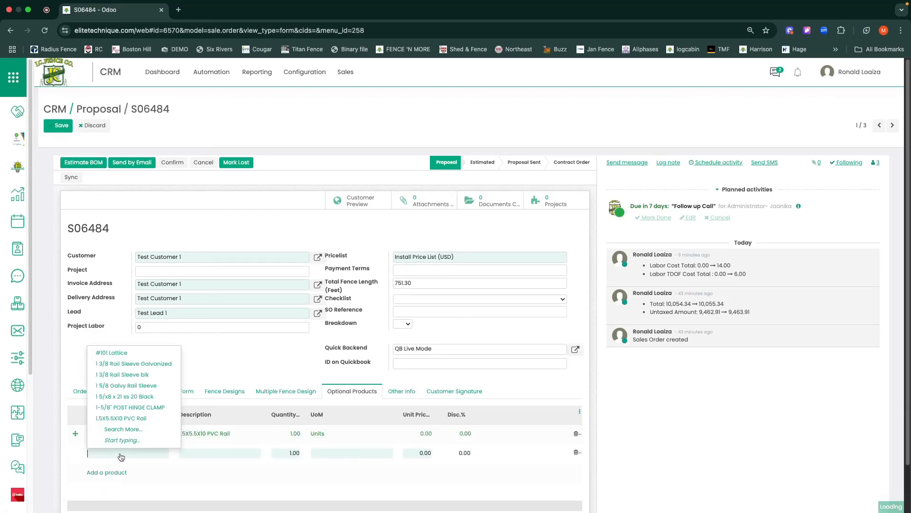
left_click(137, 411)
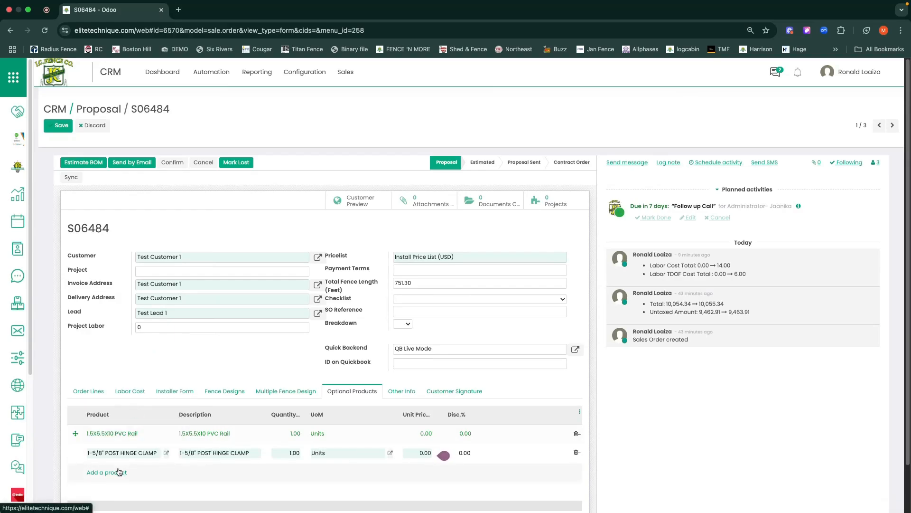
left_click(62, 127)
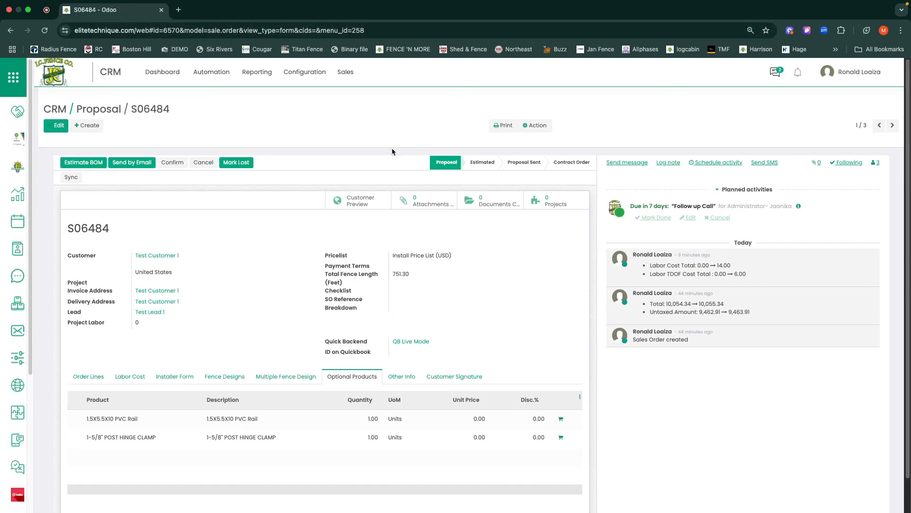
Open the proposal's customer preview and examine the optional products offered below the fence drawing.
left_click(360, 204)
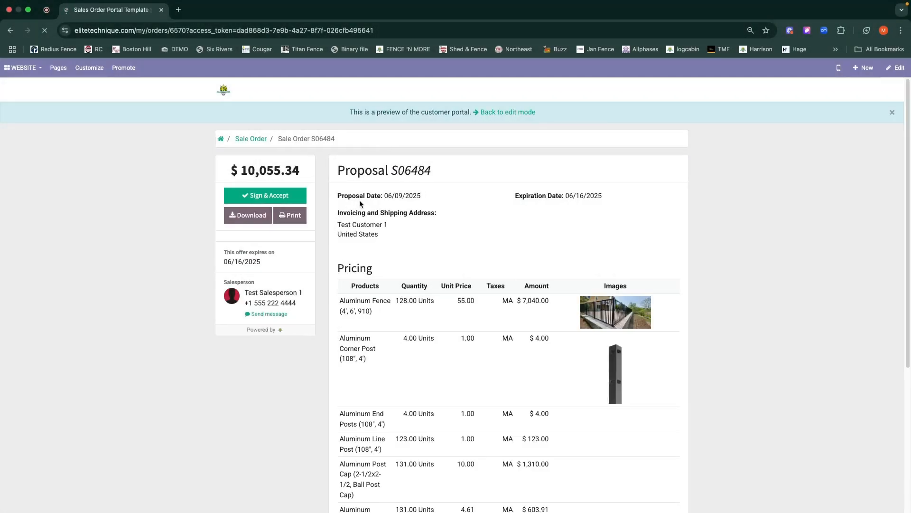
scroll(494, 298, "down", 15)
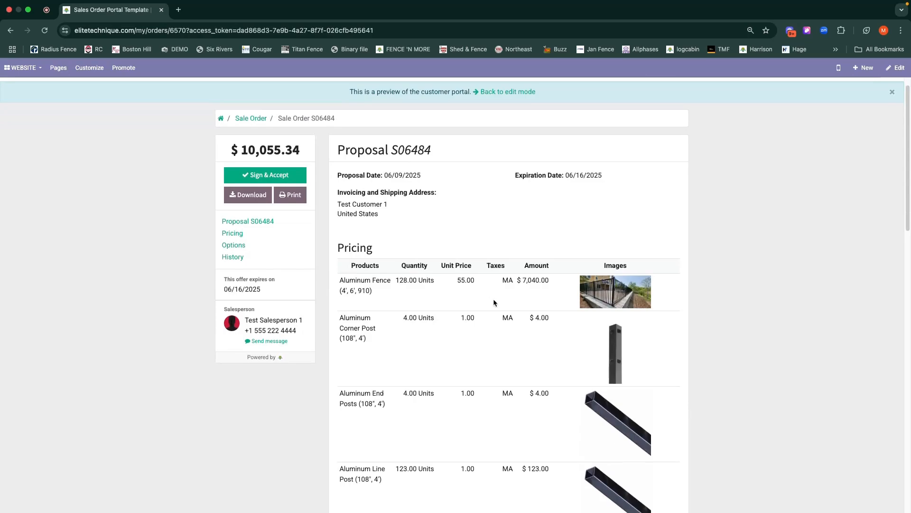
scroll(494, 302, "down", 5)
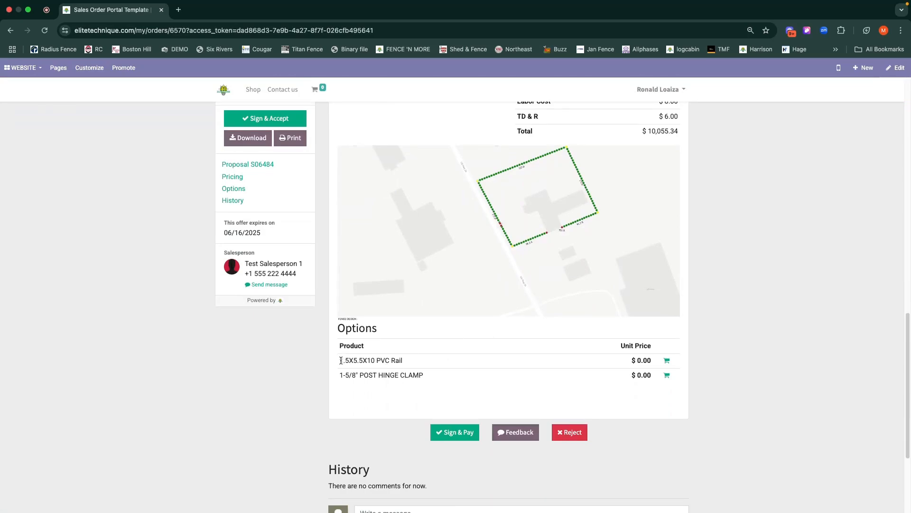
left_click_drag(341, 360, 409, 363)
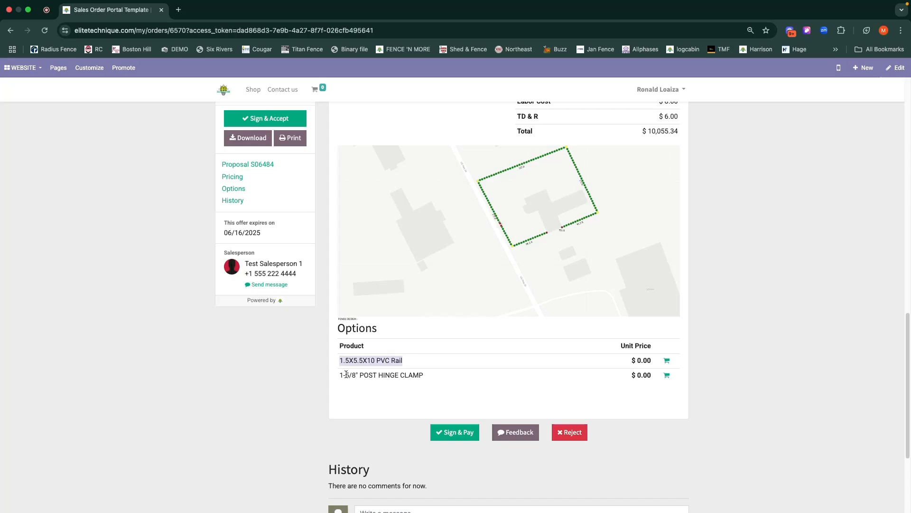
left_click_drag(340, 375, 424, 376)
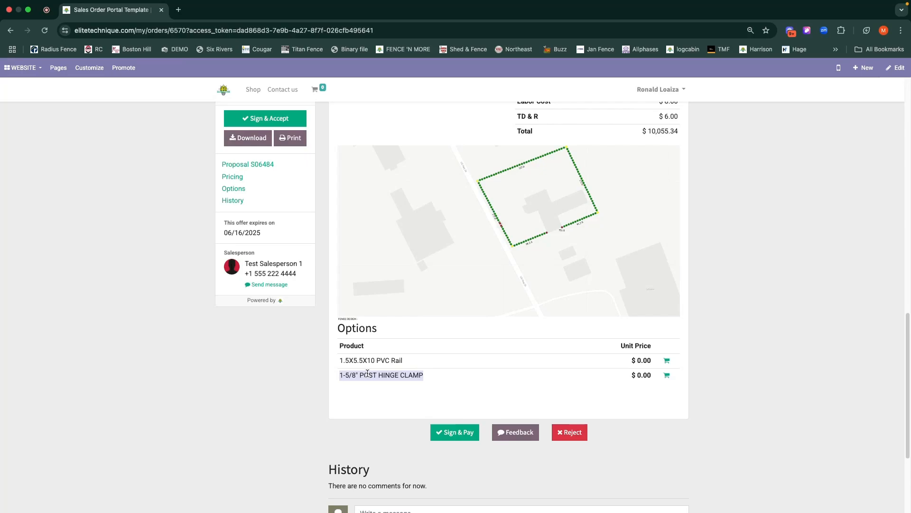
Add the PVC Rail and the post hinge clamp options to the order in the customer preview and check the pricing list.
left_click(667, 362)
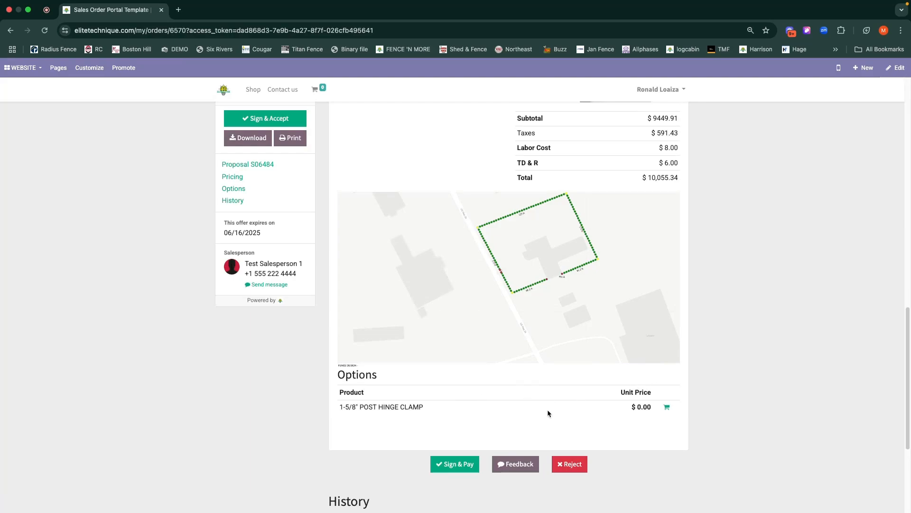
left_click(668, 407)
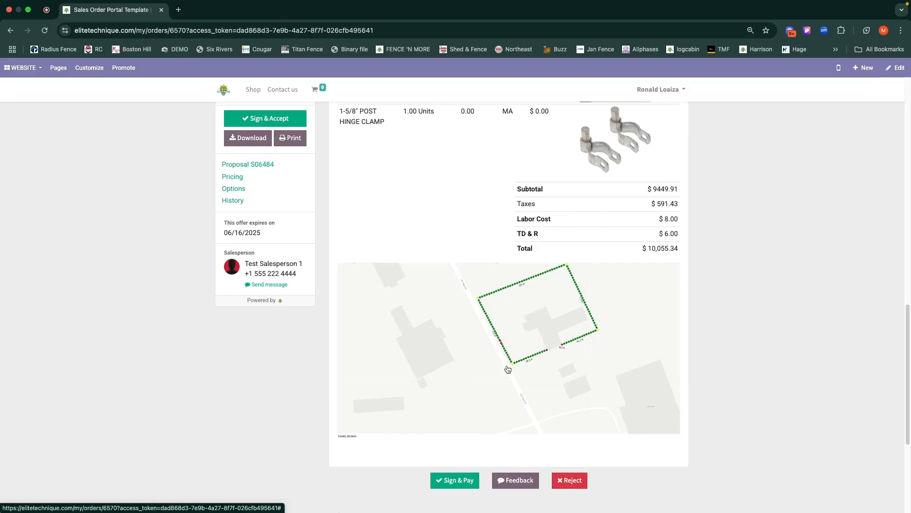
scroll(540, 287, "up", 6)
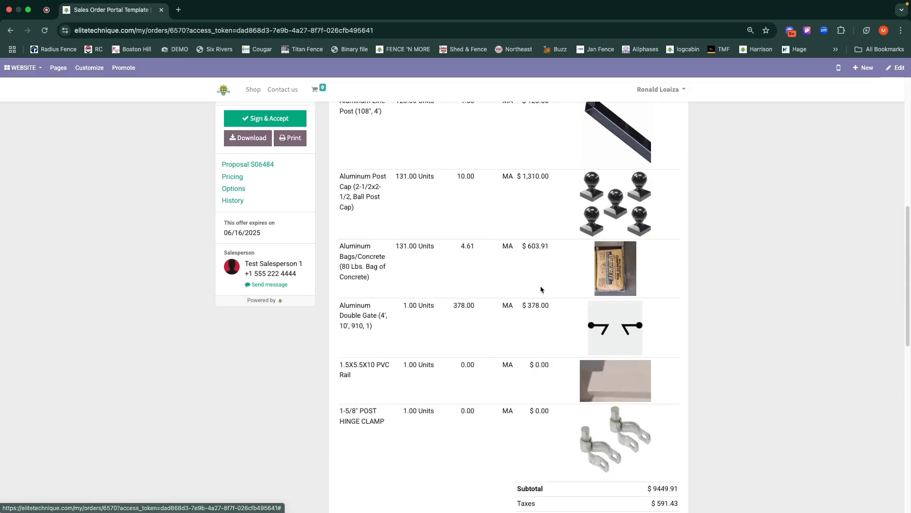
scroll(541, 288, "down", 2)
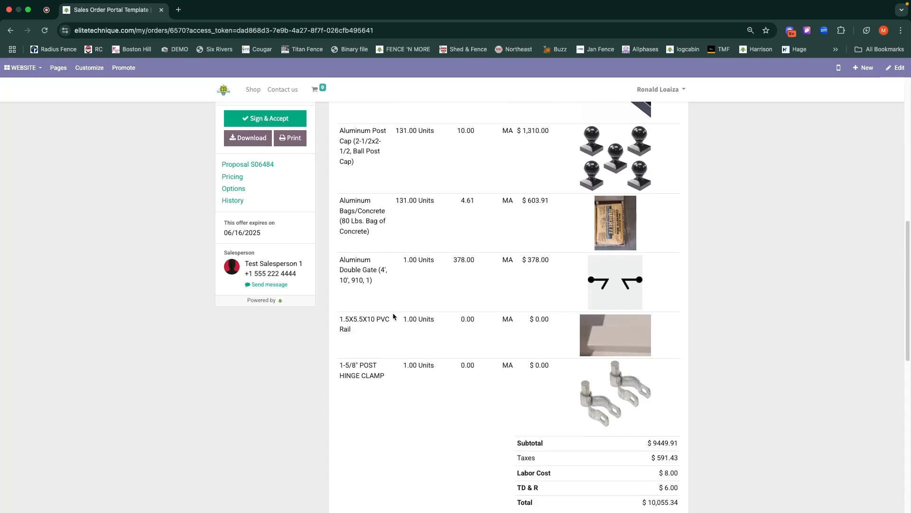
scroll(392, 312, "up", 15)
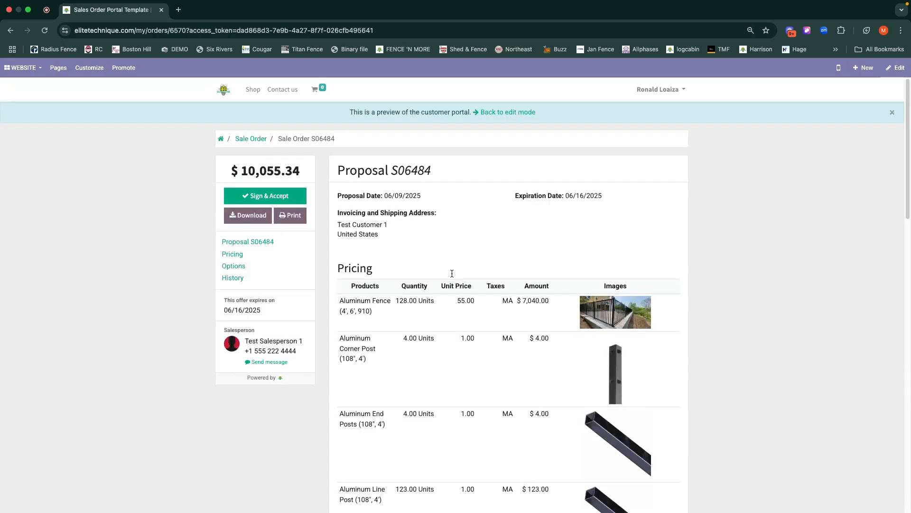
Return from the customer preview to the backend proposal and examine its order lines for the accepted optional products.
left_click(498, 115)
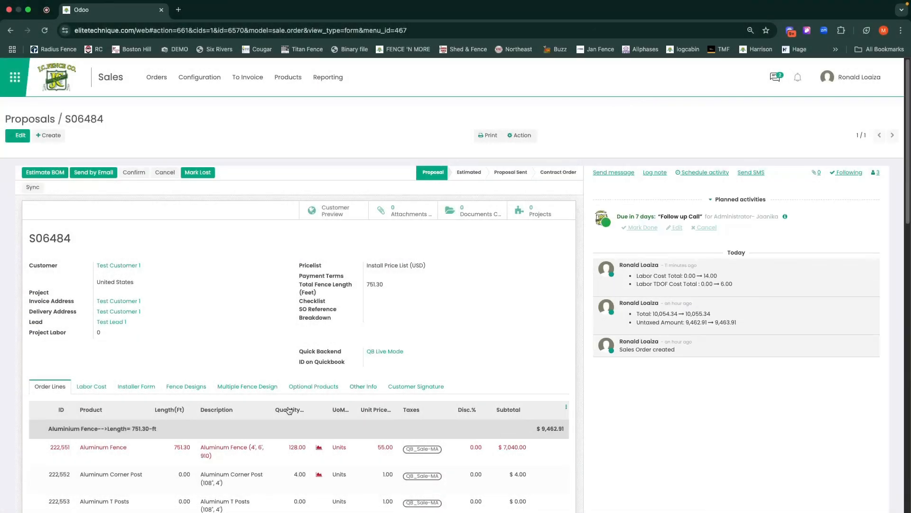
scroll(288, 409, "down", 7)
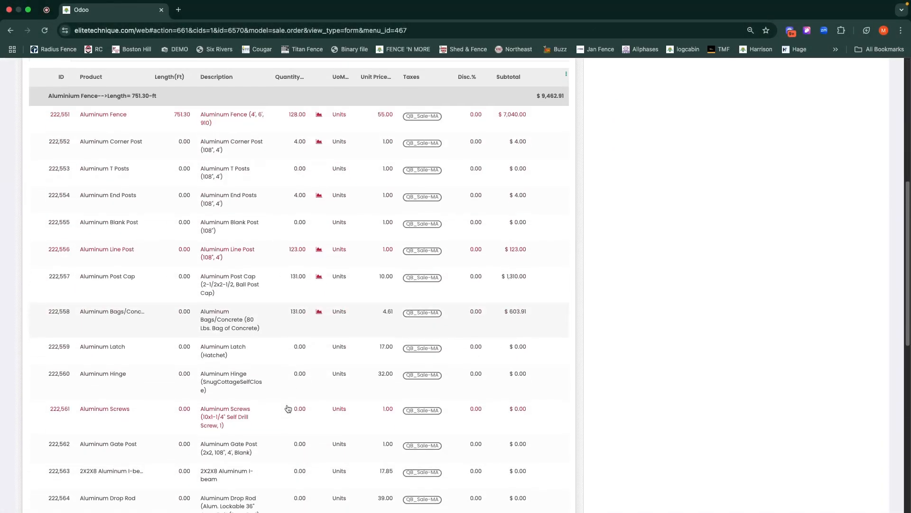
scroll(289, 409, "up", 3)
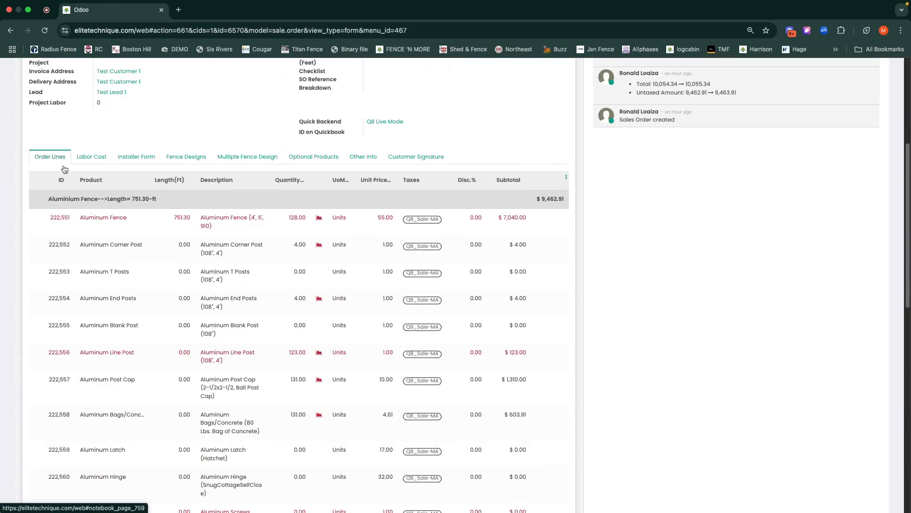
scroll(220, 319, "down", 7)
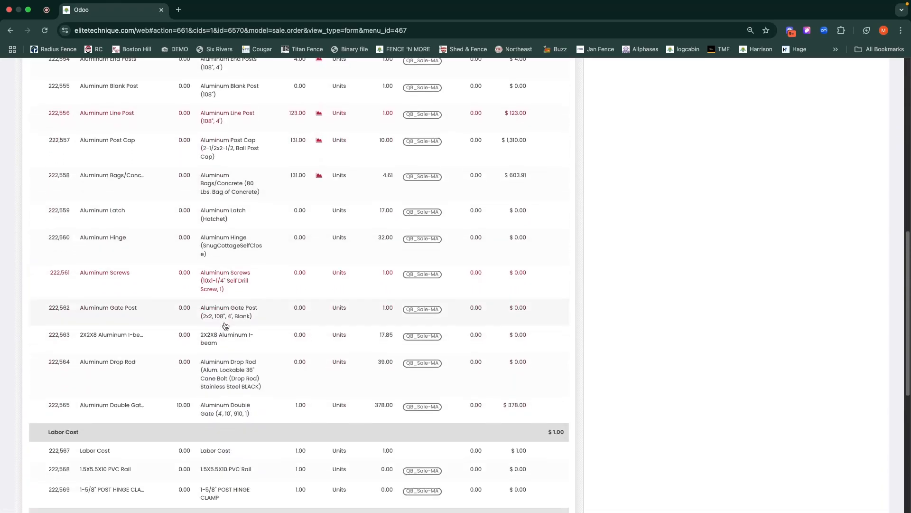
scroll(225, 325, "down", 2)
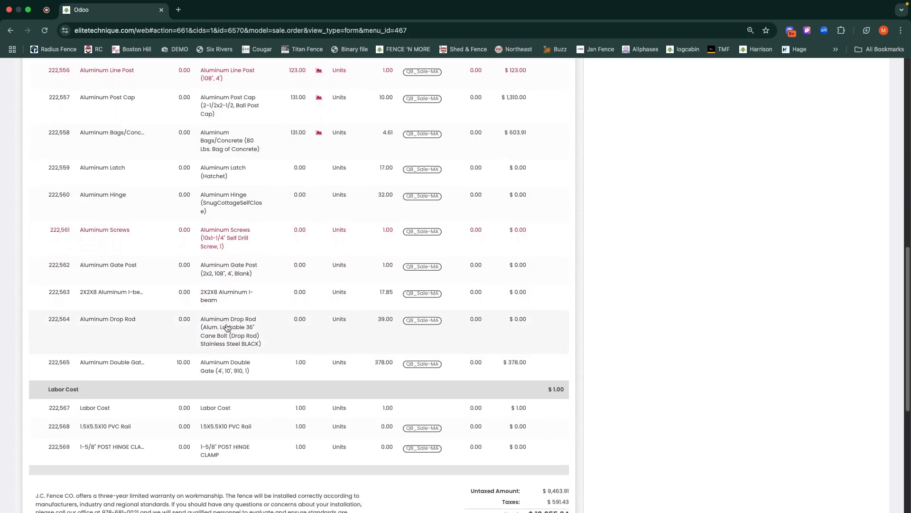
scroll(227, 327, "down", 2)
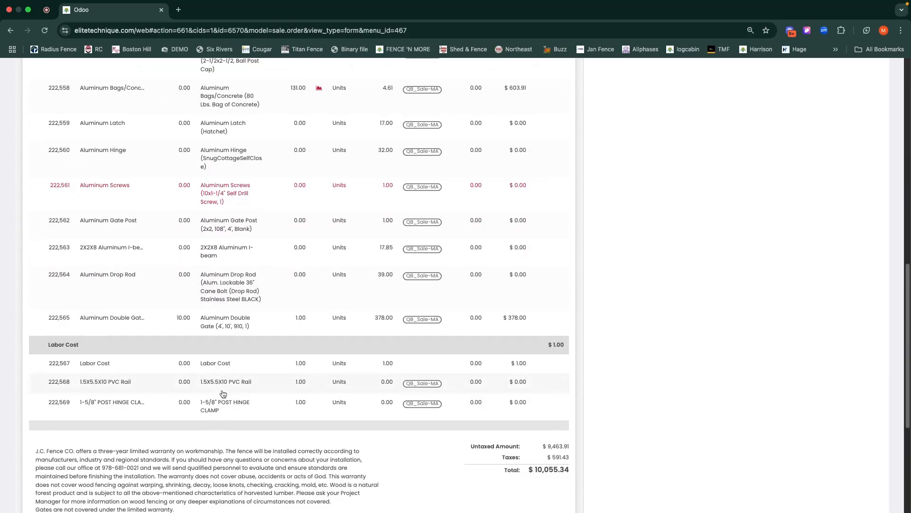
scroll(223, 394, "up", 7)
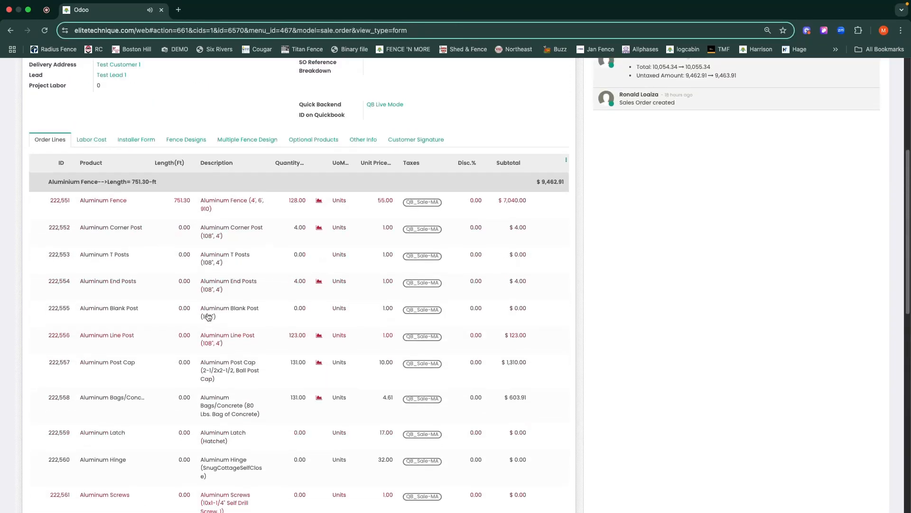
scroll(209, 316, "up", 6)
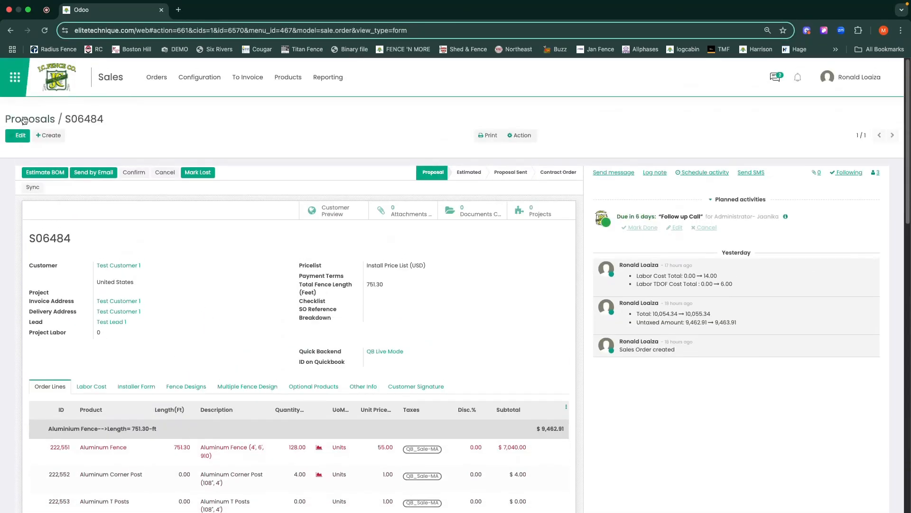
Open the 1.5X5.5X10 PVC Rail order line for editing and save the proposal.
left_click(19, 136)
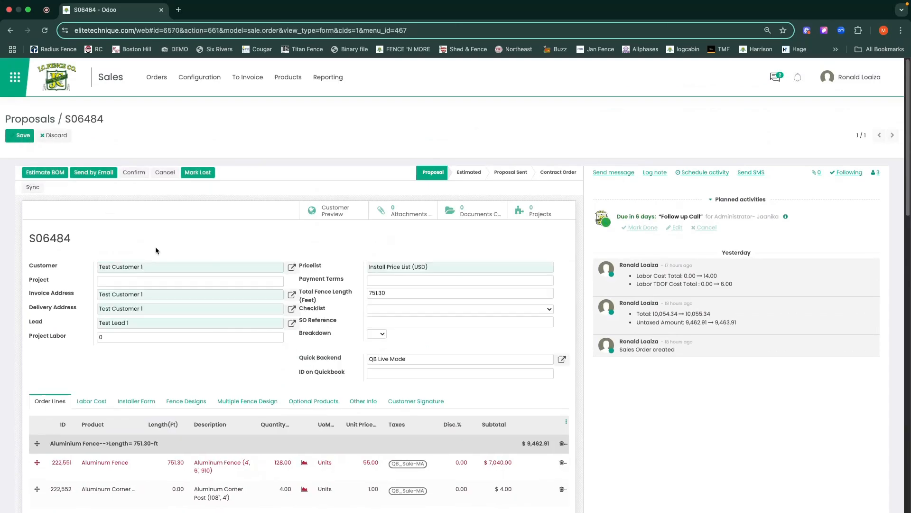
scroll(190, 271, "down", 15)
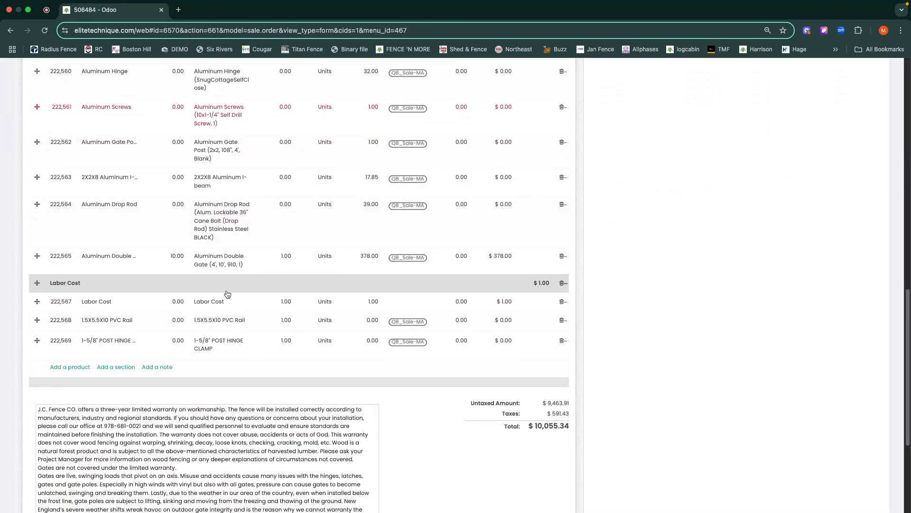
scroll(257, 333, "down", 1)
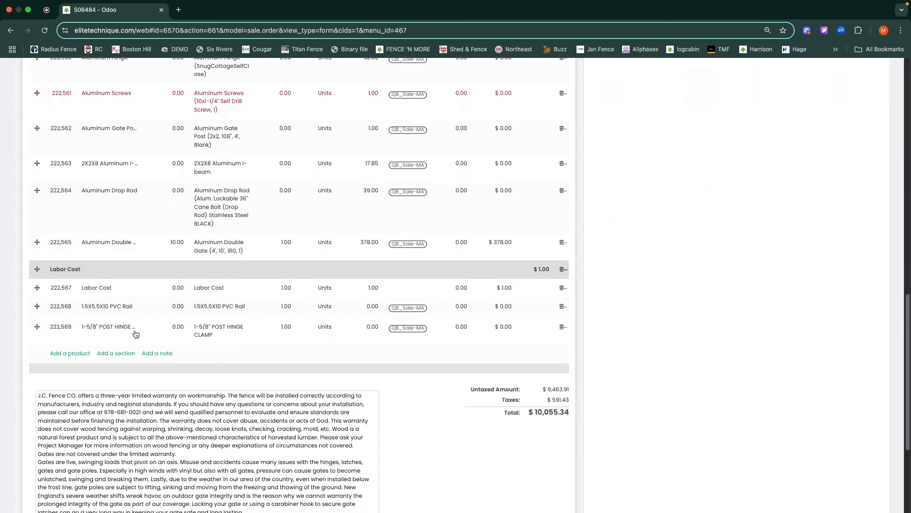
left_click(149, 308)
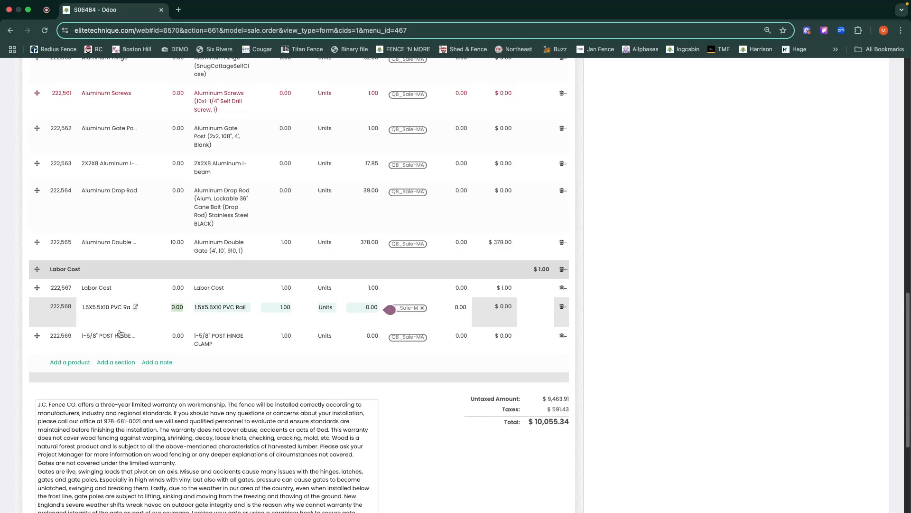
scroll(118, 290, "up", 20)
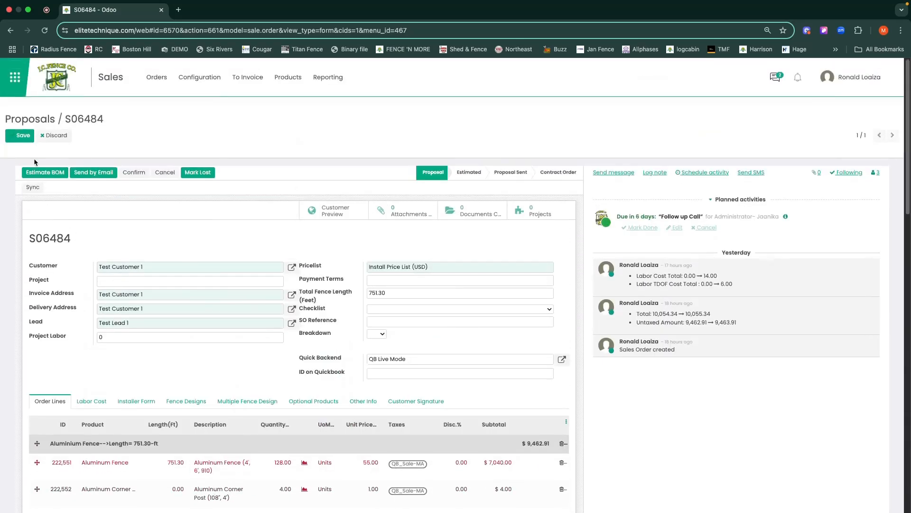
left_click(21, 136)
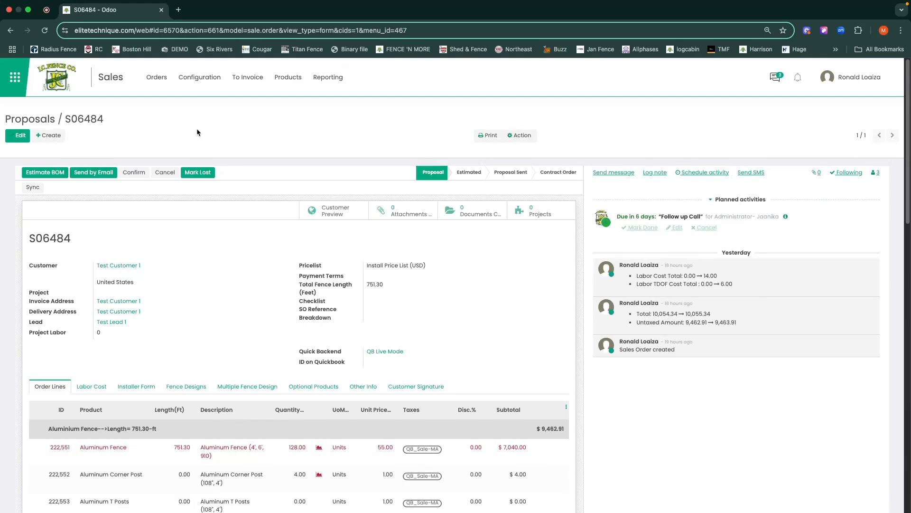
Open the Chain link Fence quotation template and show its optional products.
left_click(199, 78)
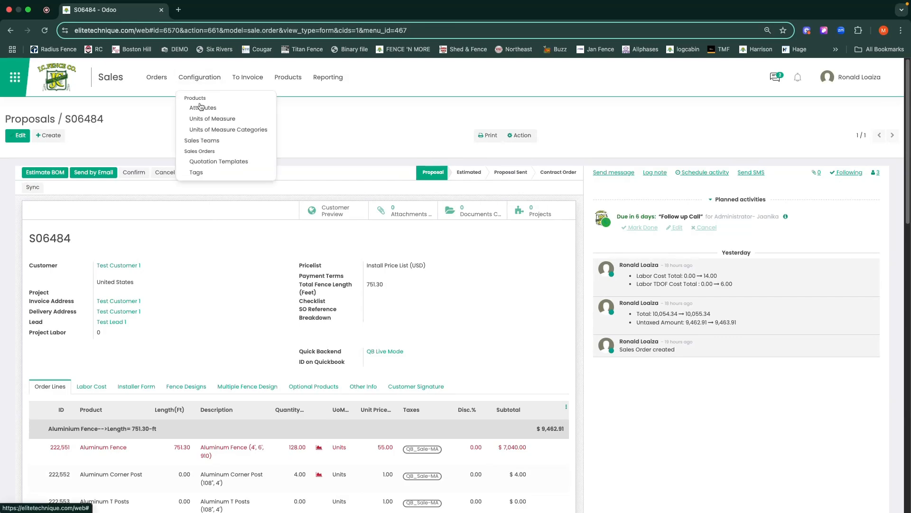
left_click(220, 163)
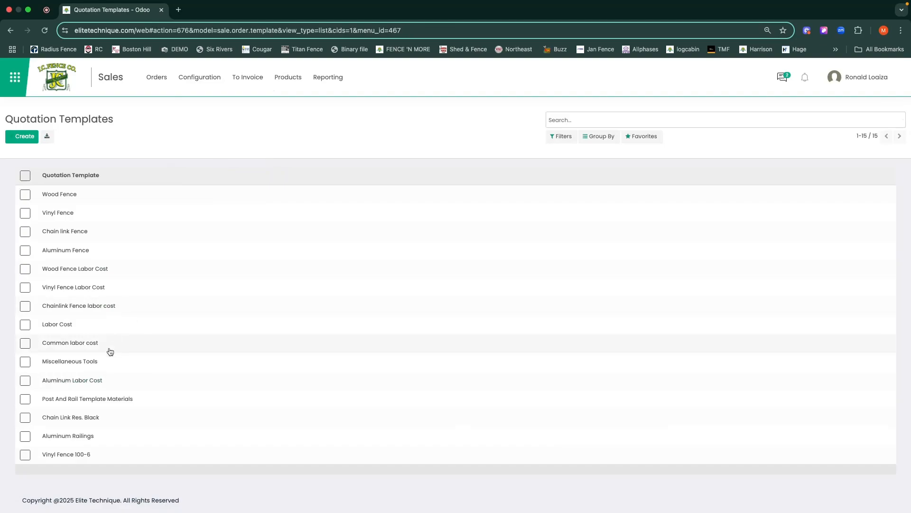
left_click(102, 232)
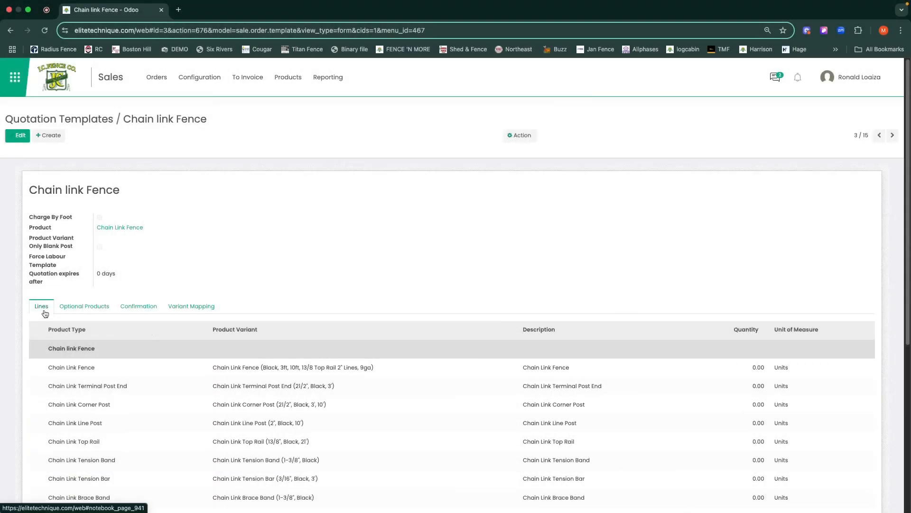
left_click(81, 310)
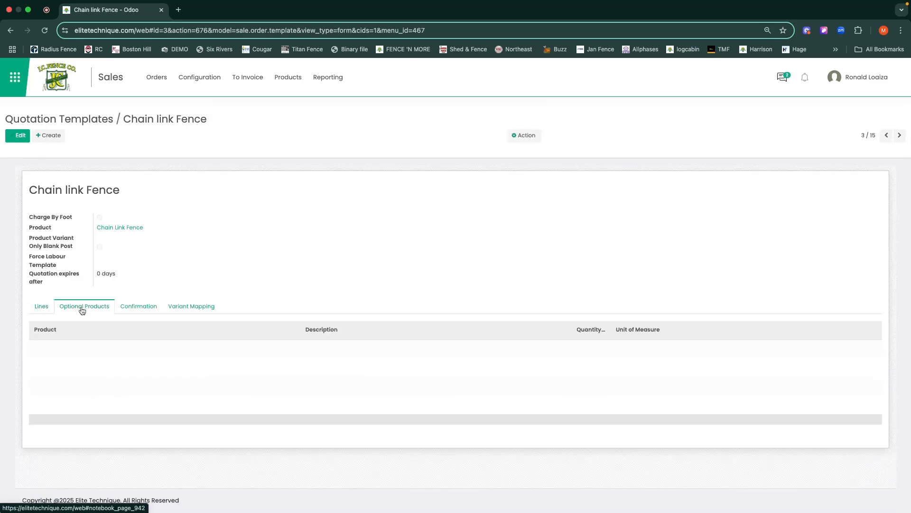